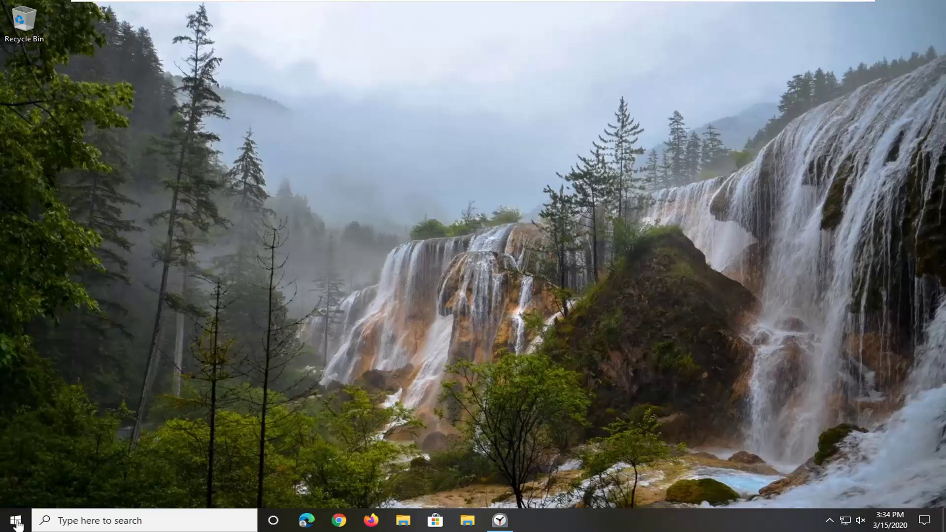
# Step: Open Internet Options from the Start menu search and centre its window
pyautogui.click(17, 523)
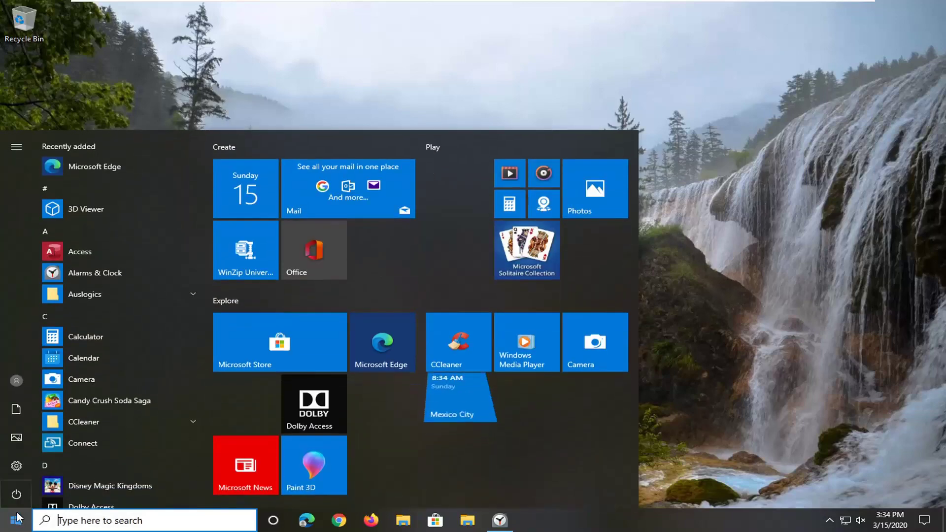
pyautogui.write('interne')
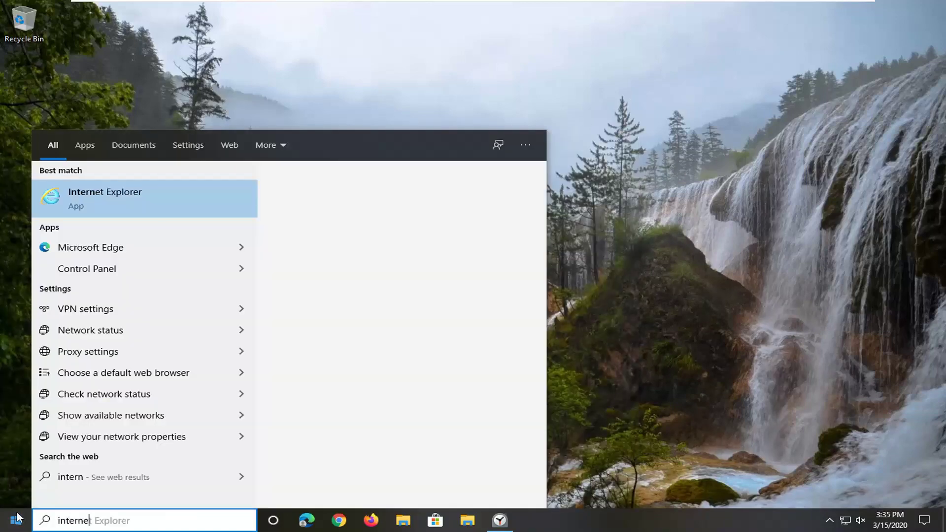
pyautogui.write('t o')
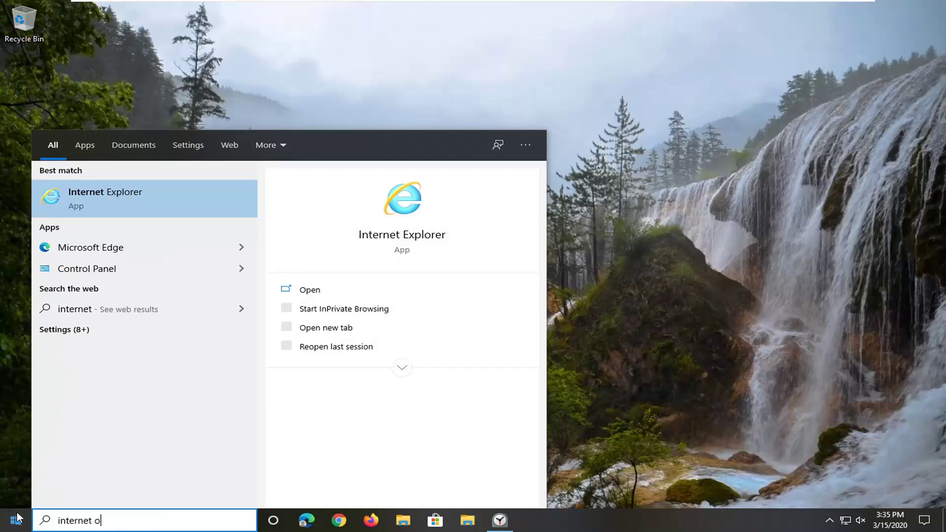
pyautogui.write('ptions')
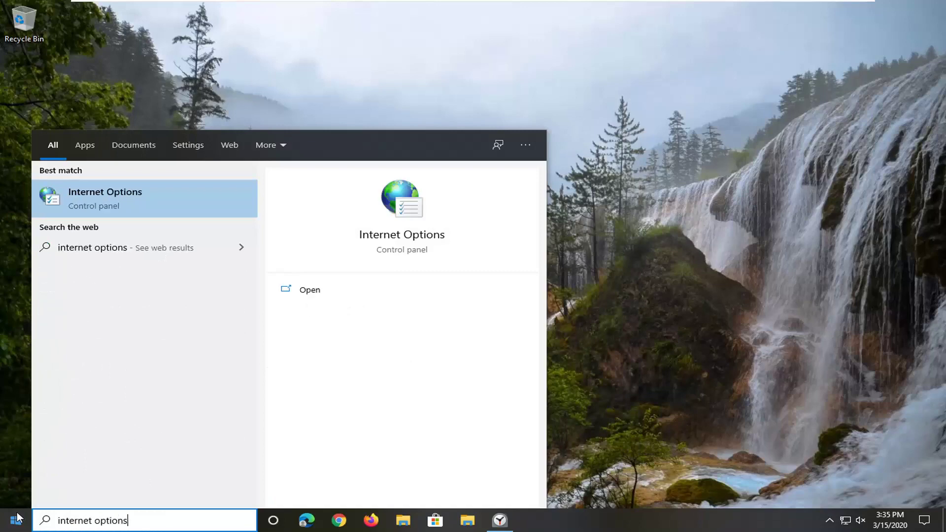
pyautogui.click(101, 199)
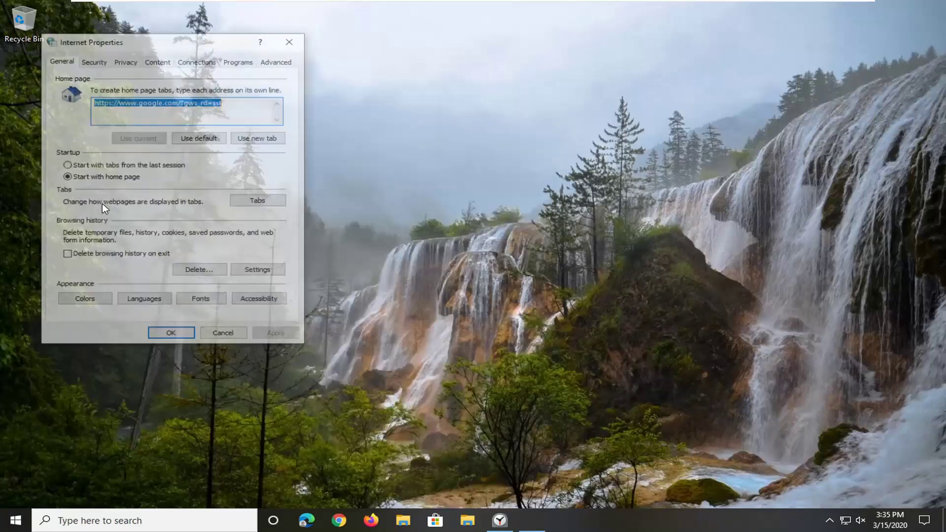
pyautogui.moveTo(160, 44); pyautogui.dragTo(522, 94)
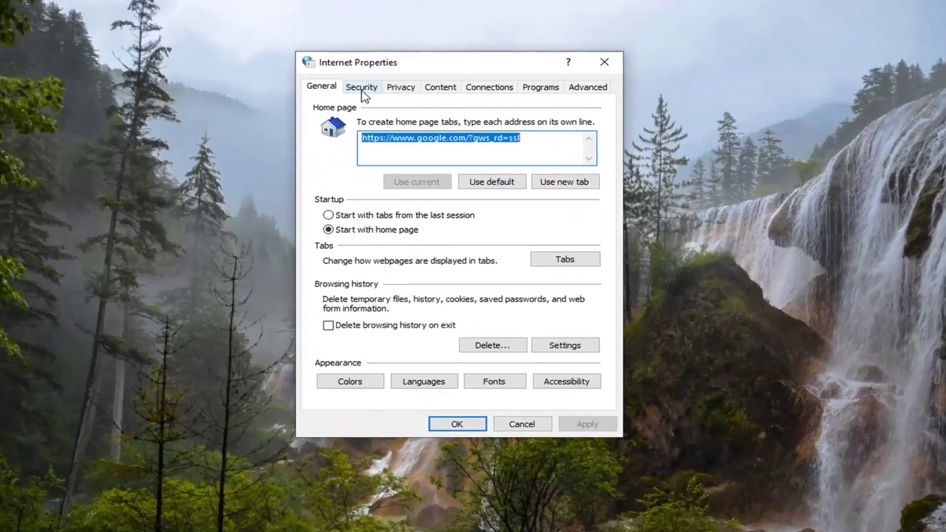
# Step: Under Security, stop the Local intranet zone from including unlisted local sites, and confirm
pyautogui.click(459, 104)
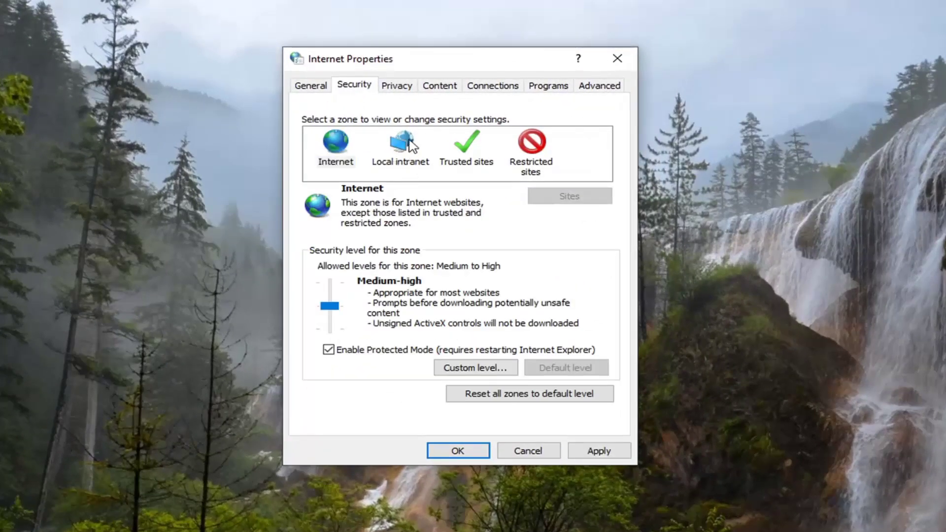
pyautogui.click(410, 163)
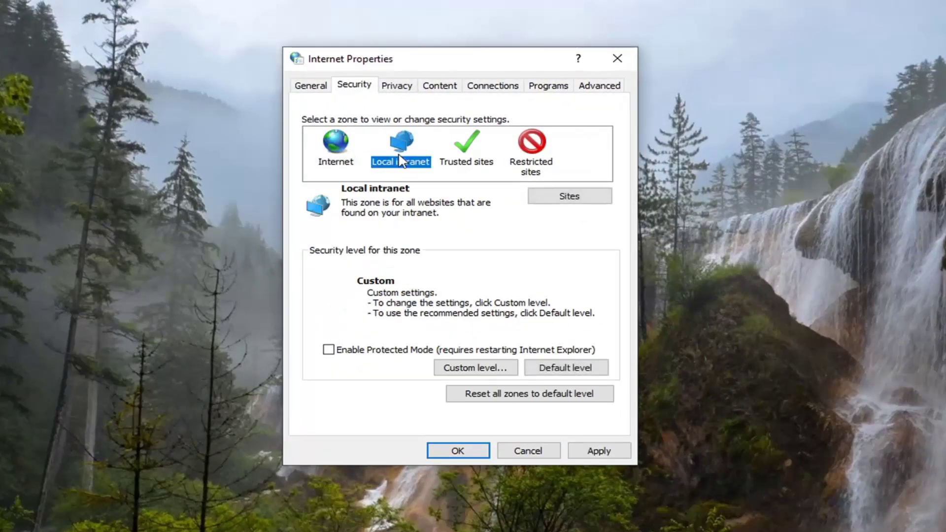
pyautogui.click(559, 199)
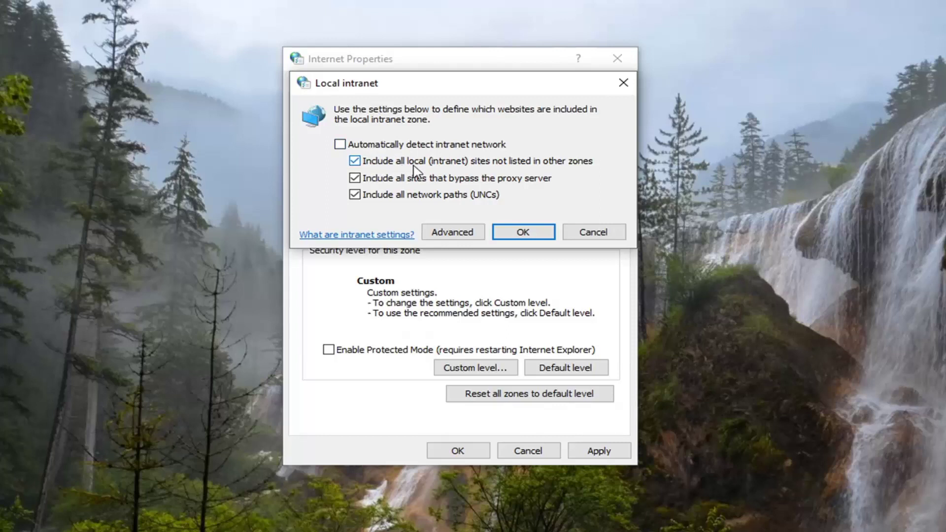
pyautogui.click(572, 168)
pyautogui.click(532, 234)
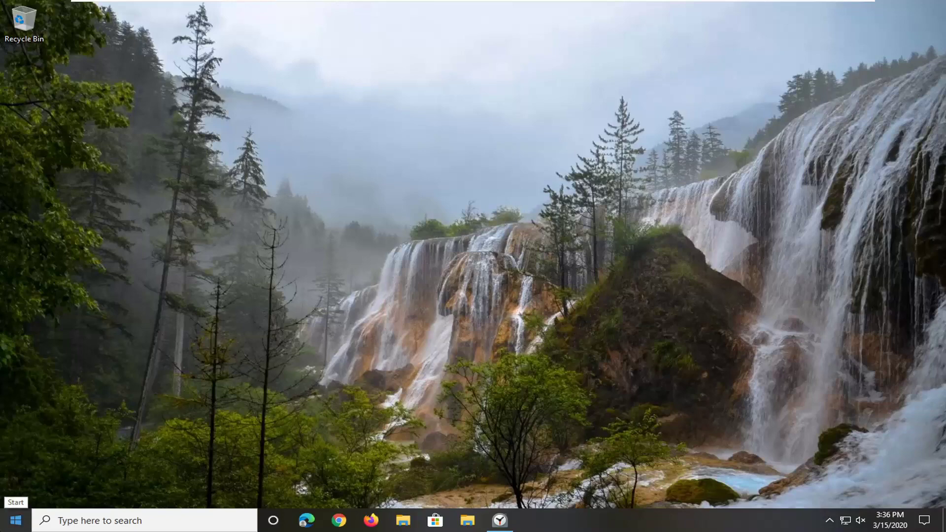
# Step: Search 'regedit' and run Registry Editor as administrator, approving the UAC prompt
pyautogui.click(16, 520)
pyautogui.write('regedit')
pyautogui.press('BackSpace')
pyautogui.press('BackSpace')
pyautogui.press('BackSpace')
pyautogui.press('BackSpace')
pyautogui.press('BackSpace')
pyautogui.press('BackSpace')
pyautogui.press('BackSpace')
pyautogui.write('re')
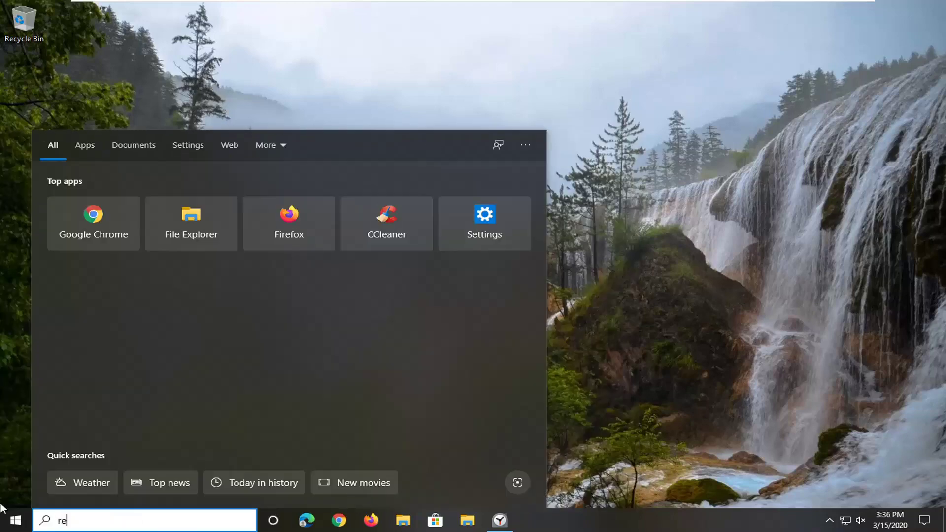
pyautogui.write('gedit')
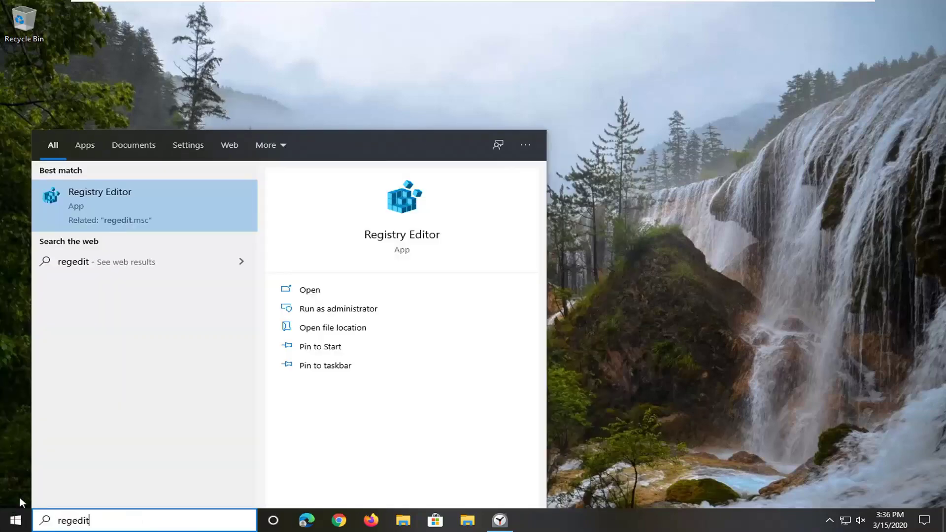
pyautogui.rightClick(96, 219)
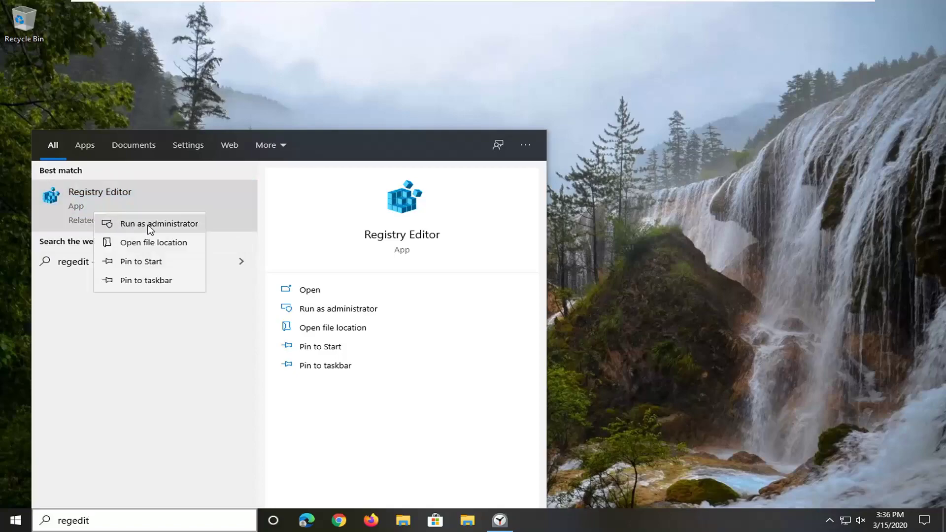
pyautogui.click(150, 225)
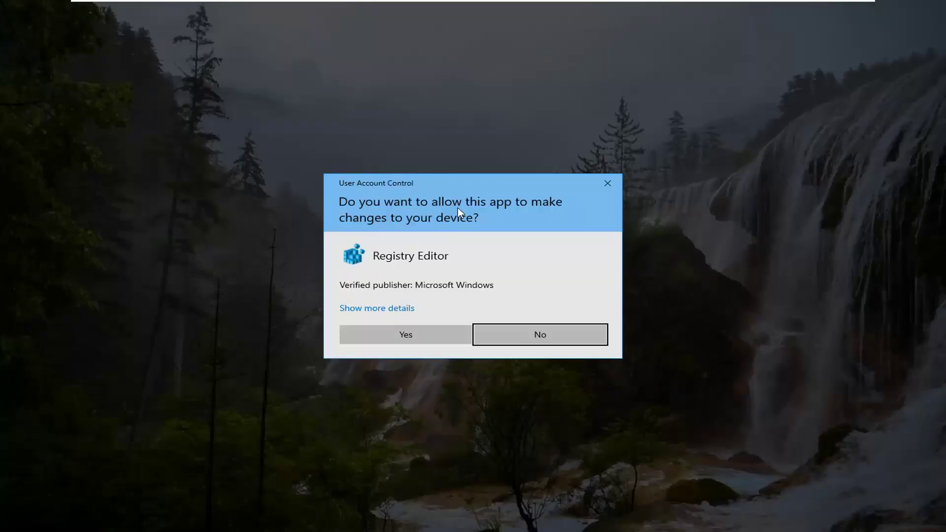
pyautogui.click(380, 334)
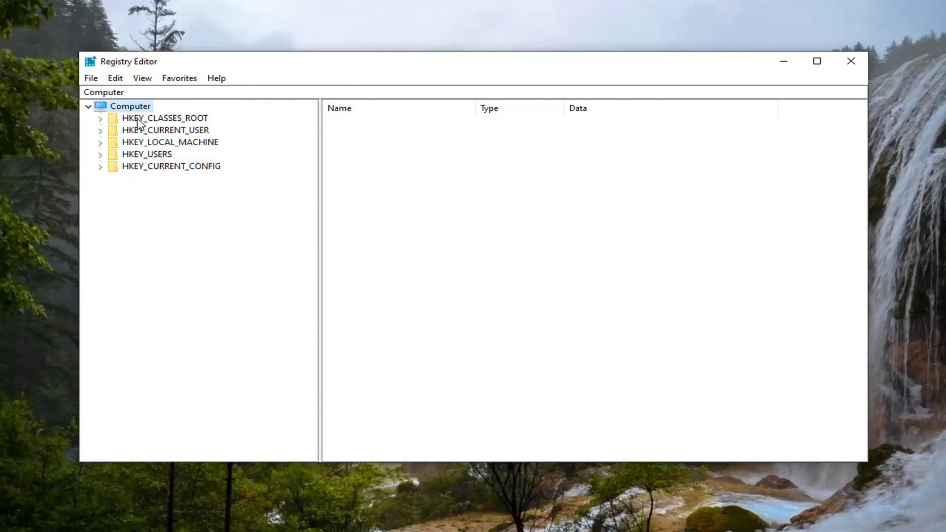
pyautogui.click(90, 81)
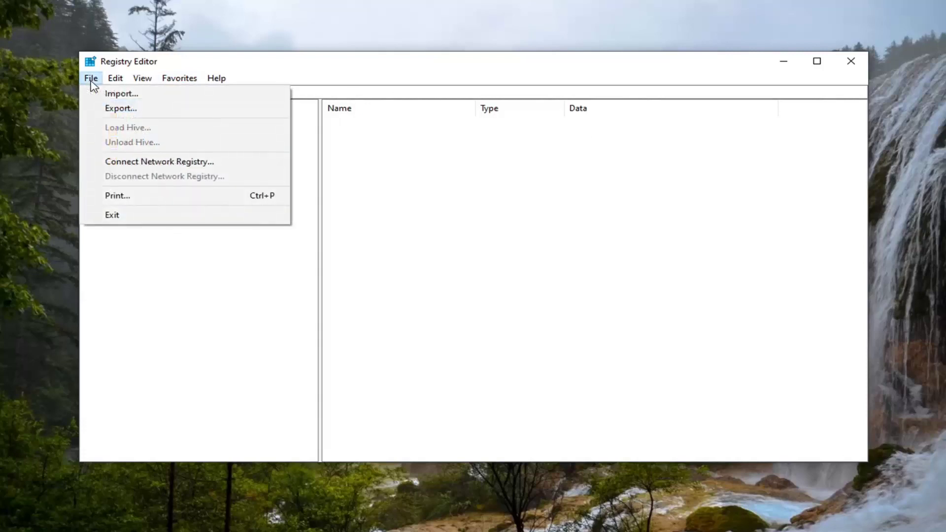
pyautogui.click(118, 108)
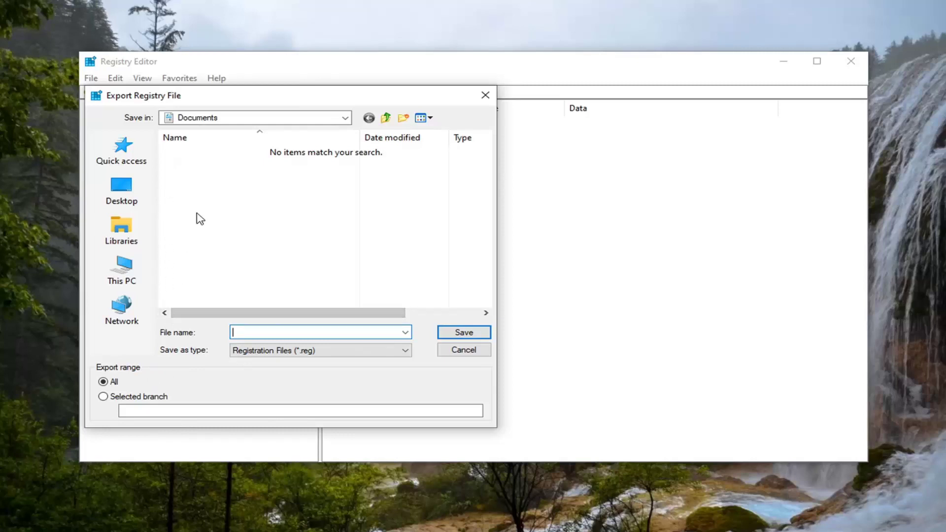
pyautogui.click(463, 350)
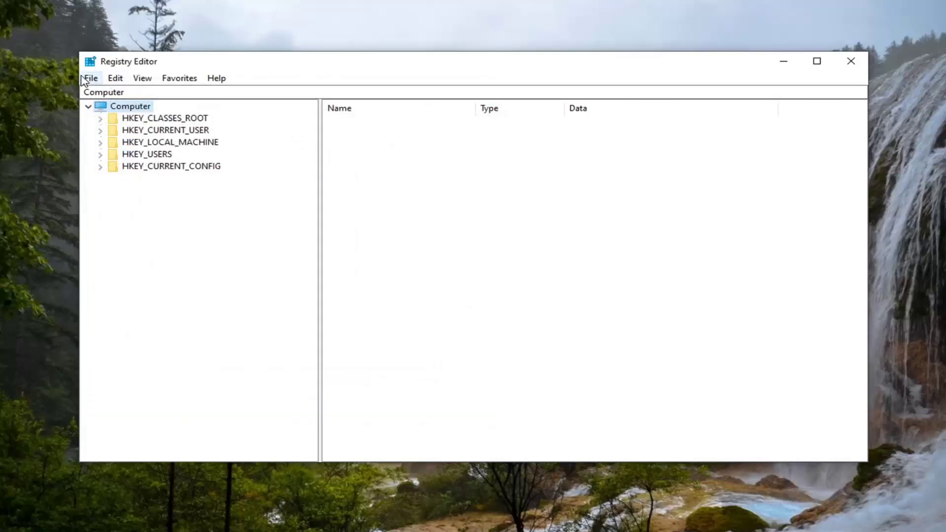
pyautogui.click(85, 81)
pyautogui.click(121, 93)
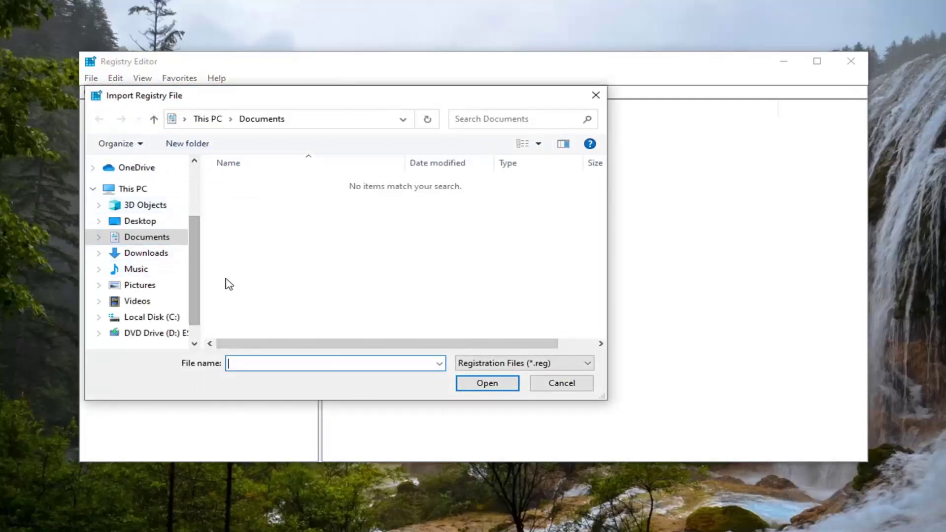
pyautogui.click(559, 387)
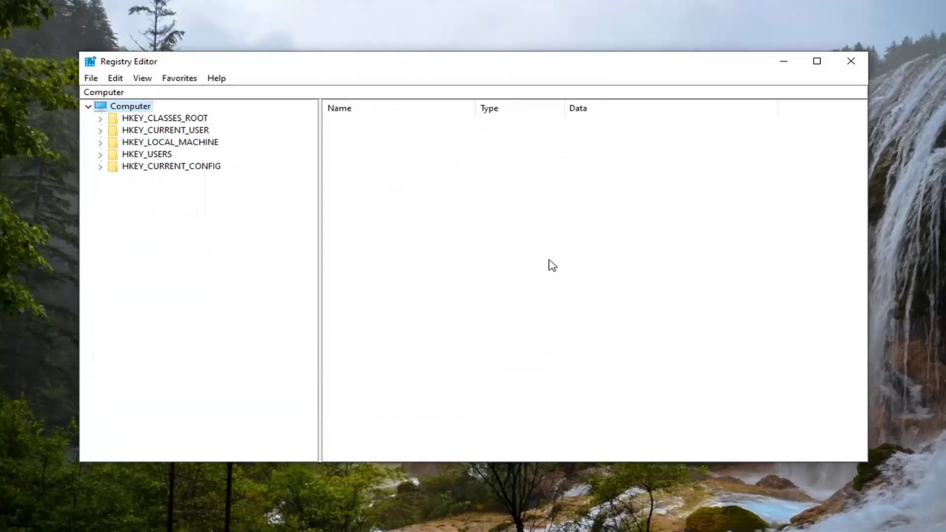
# Step: Expand HKEY_CURRENT_USER, then SOFTWARE, then Classes in the key tree
pyautogui.click(170, 132)
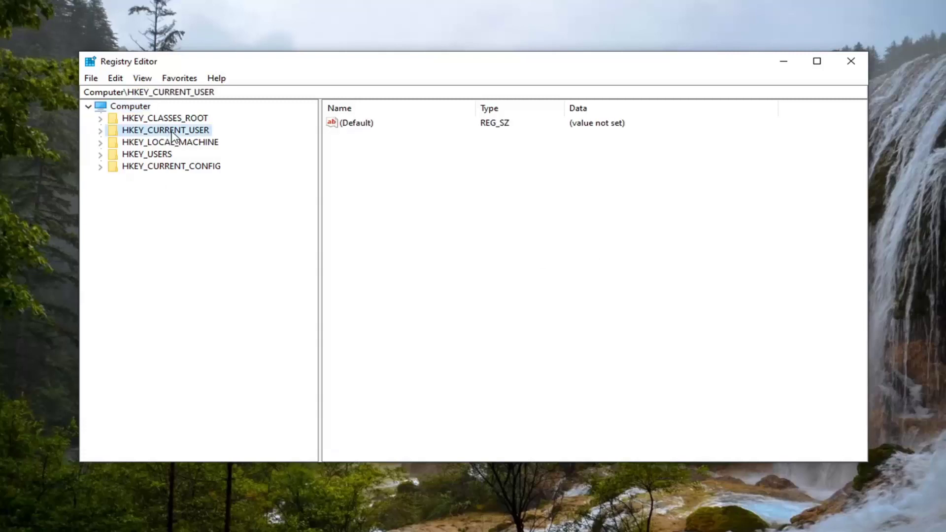
pyautogui.doubleClick(171, 132)
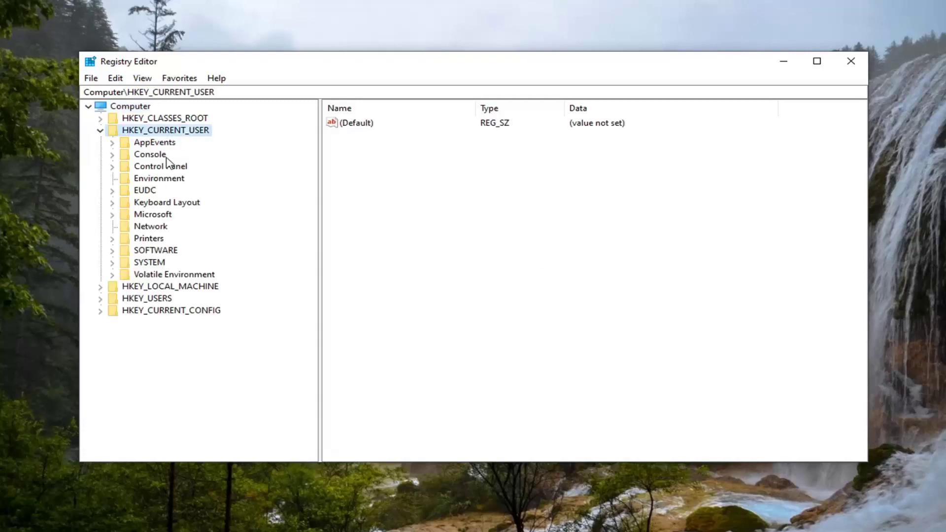
pyautogui.click(152, 253)
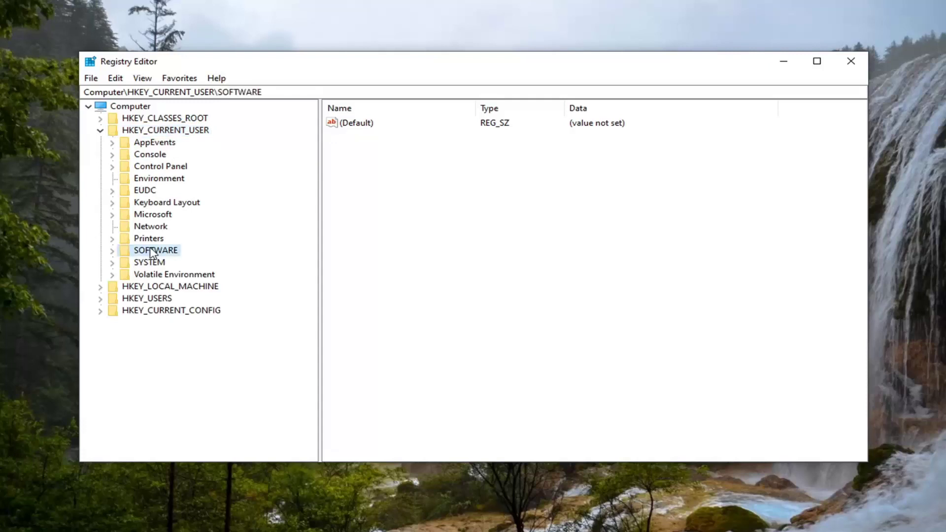
pyautogui.doubleClick(151, 253)
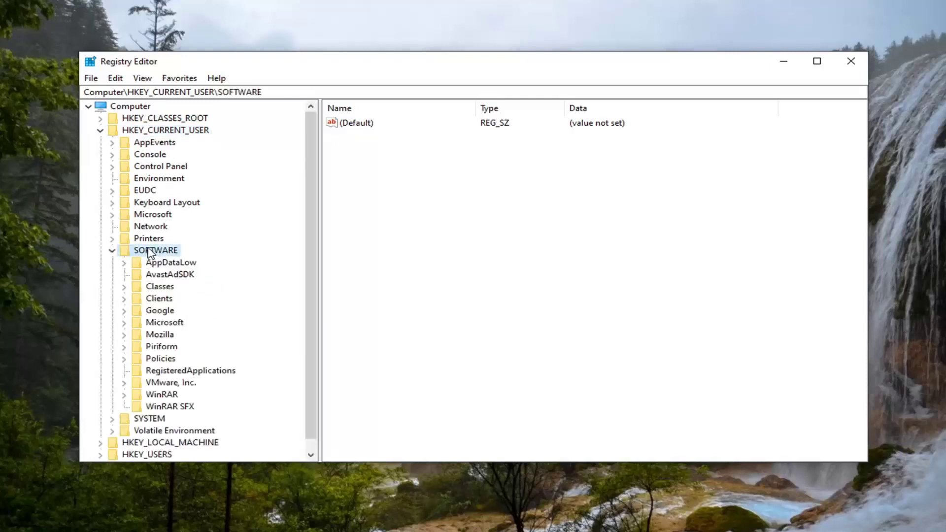
pyautogui.click(164, 290)
pyautogui.doubleClick(166, 291)
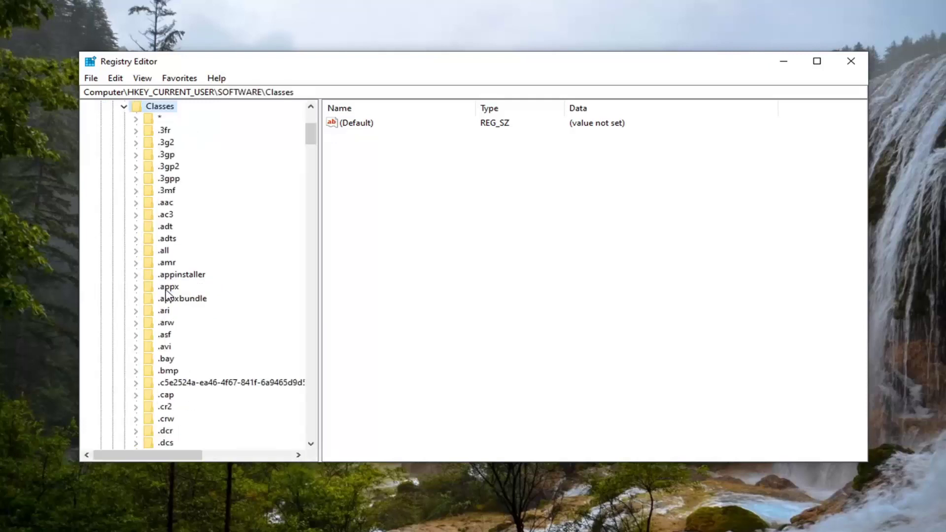
# Step: Expand Local Settings, Software, Microsoft and Windows under Classes to reveal CurrentVersion
pyautogui.scroll(-9, 166, 296)
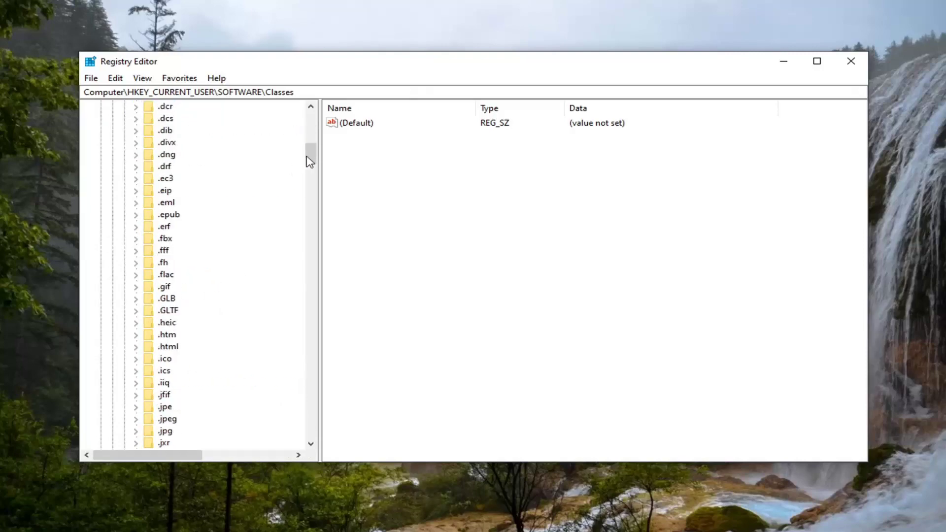
pyautogui.moveTo(310, 154); pyautogui.dragTo(308, 342)
pyautogui.click(192, 347)
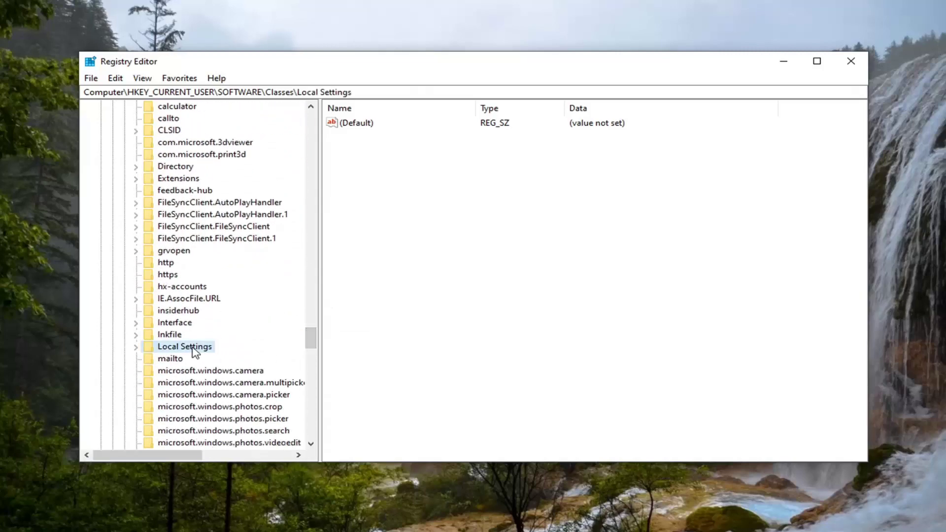
pyautogui.doubleClick(193, 347)
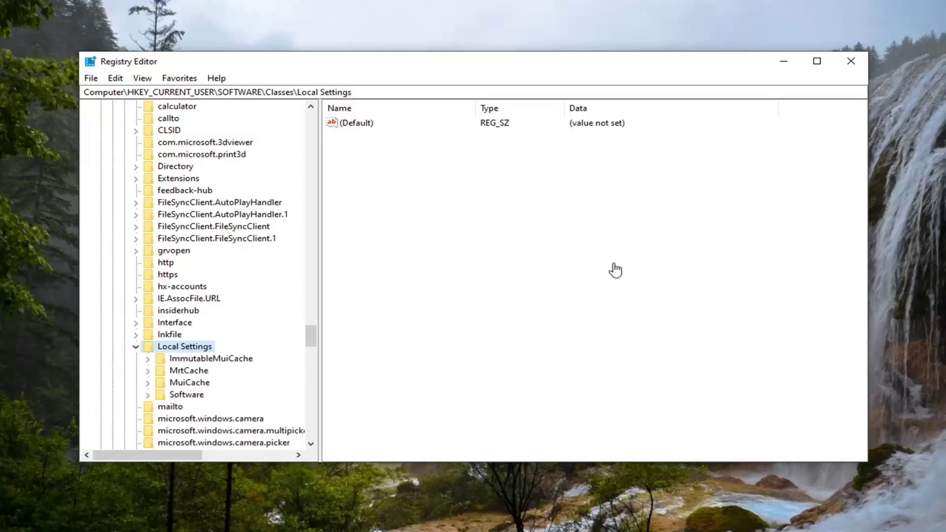
pyautogui.click(189, 397)
pyautogui.doubleClick(190, 397)
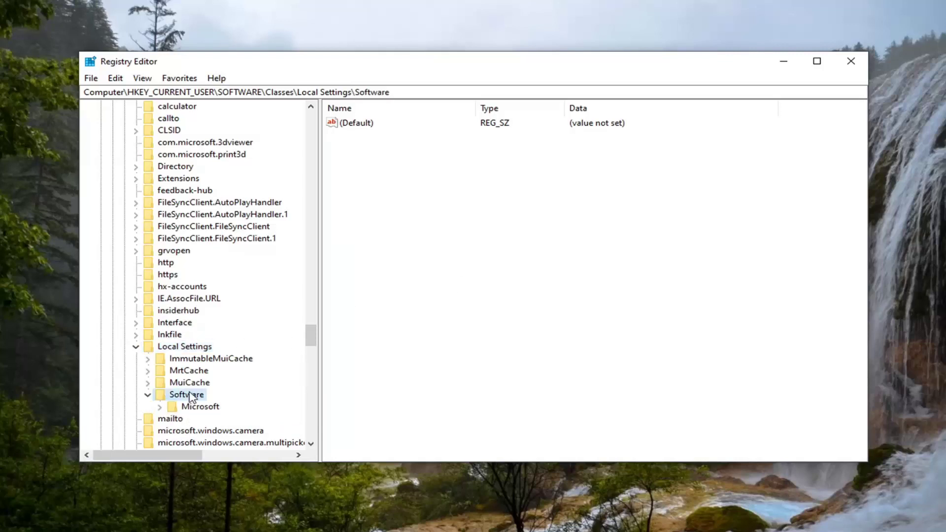
pyautogui.click(201, 411)
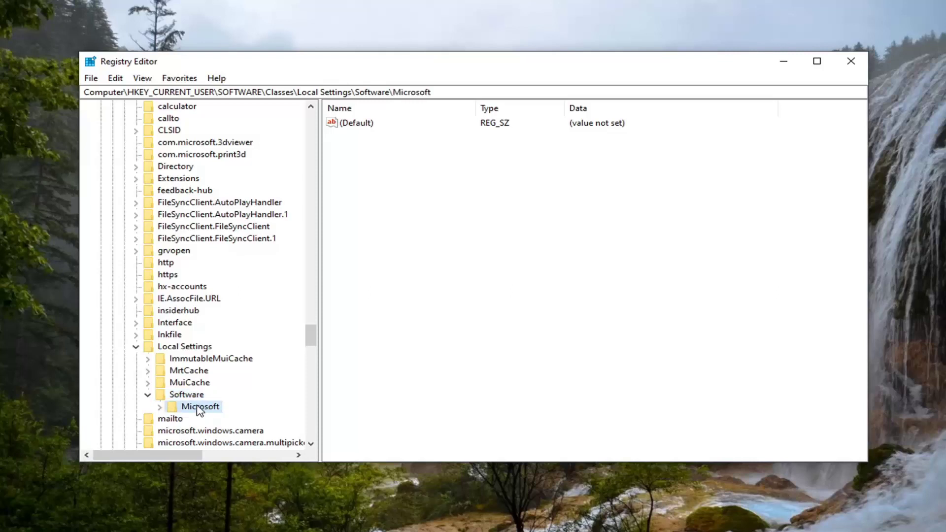
pyautogui.doubleClick(201, 411)
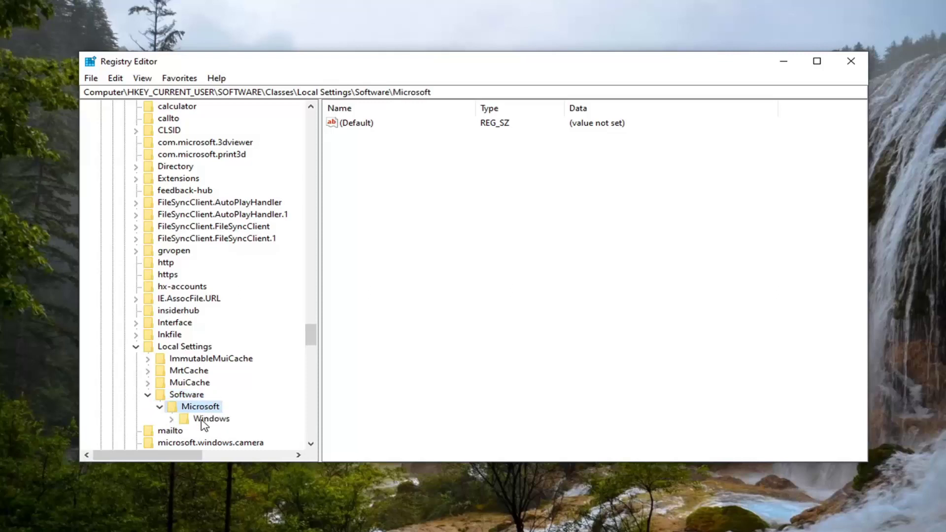
pyautogui.click(206, 423)
pyautogui.doubleClick(205, 423)
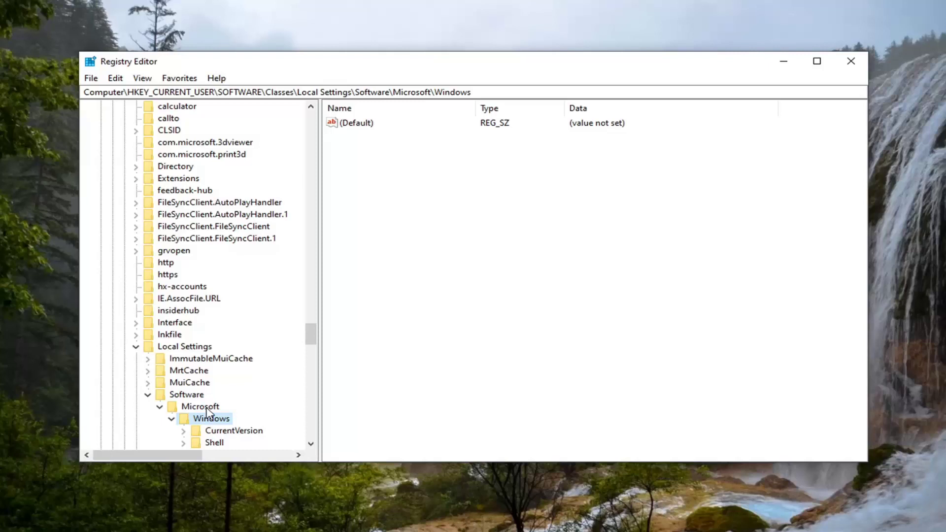
pyautogui.scroll(-1, 205, 419)
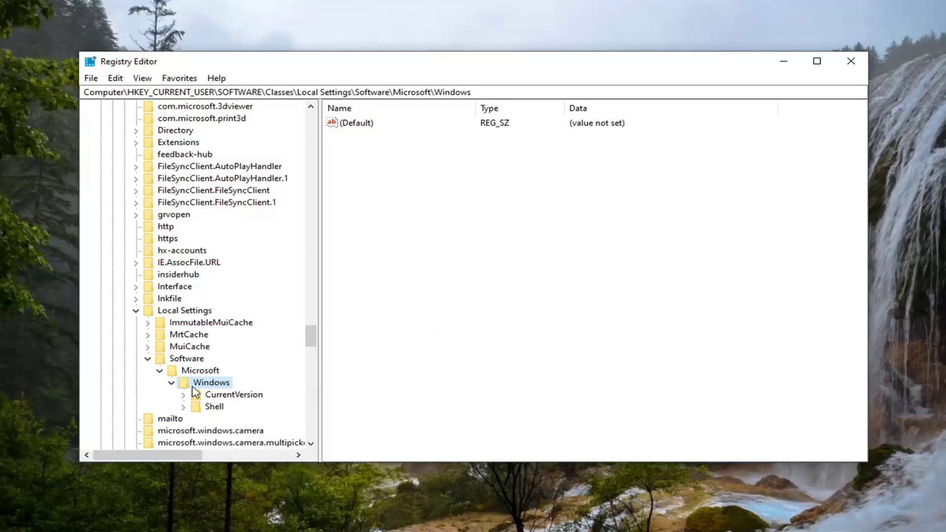
# Step: Expand CurrentVersion\AppContainer\Storage, widen the tree pane, and select microsoft.microsoftedge_8wekyb3d8bbwe
pyautogui.click(223, 398)
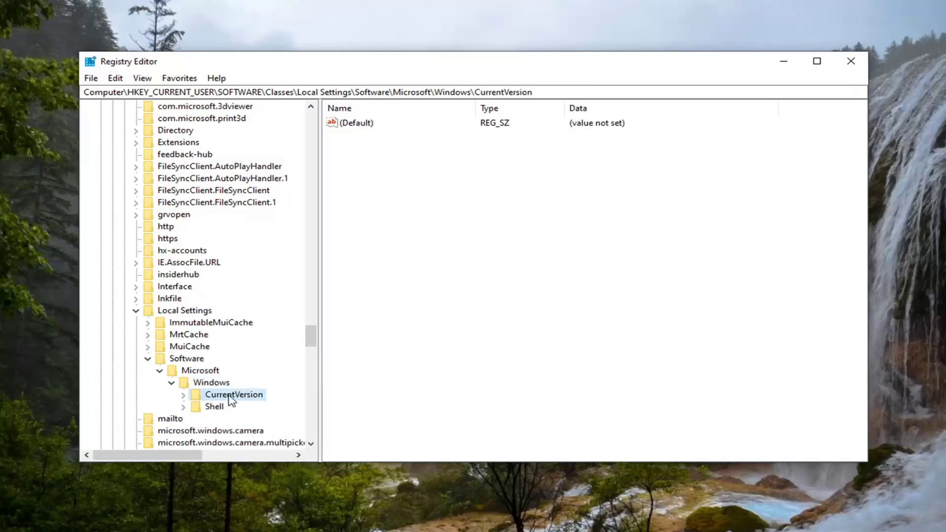
pyautogui.doubleClick(229, 397)
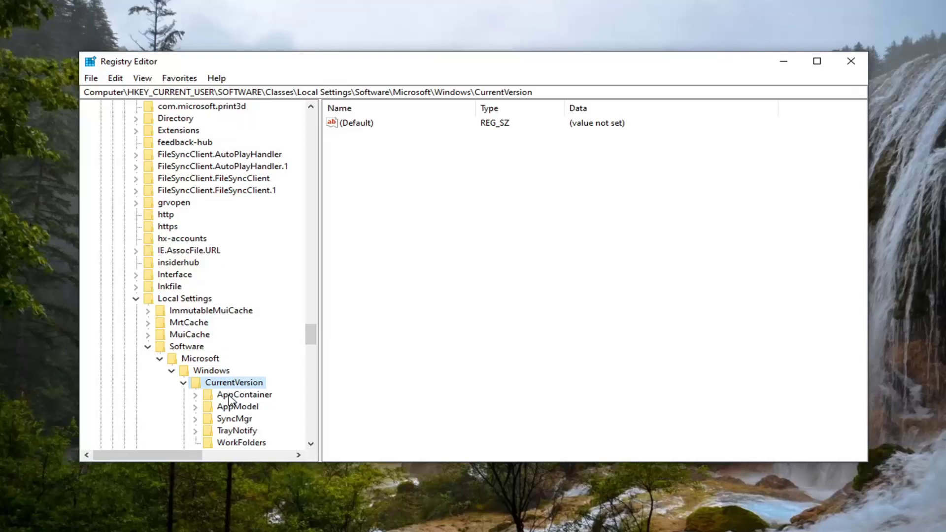
pyautogui.click(230, 398)
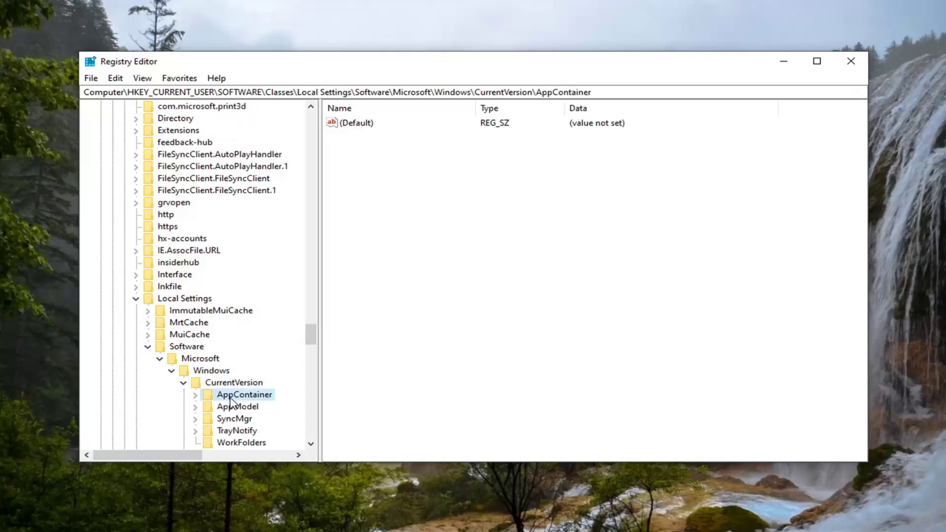
pyautogui.doubleClick(230, 397)
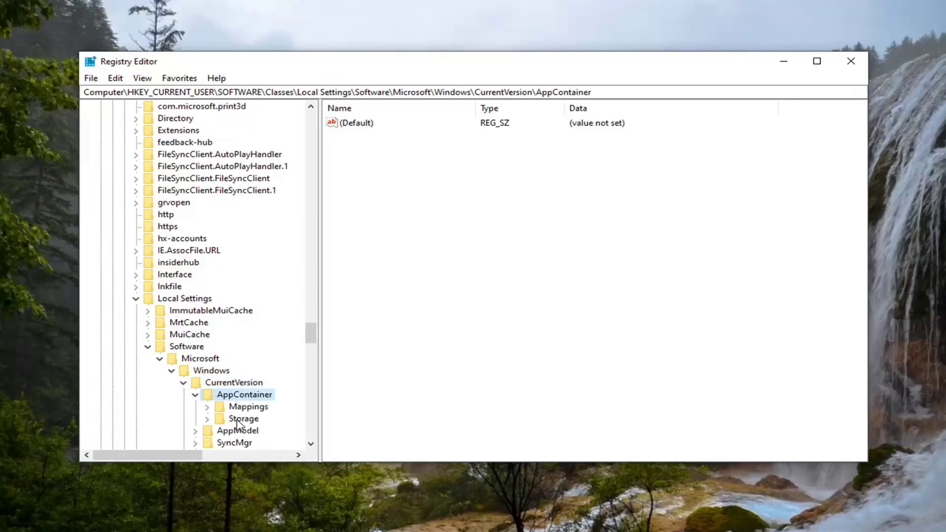
pyautogui.click(238, 422)
pyautogui.doubleClick(238, 419)
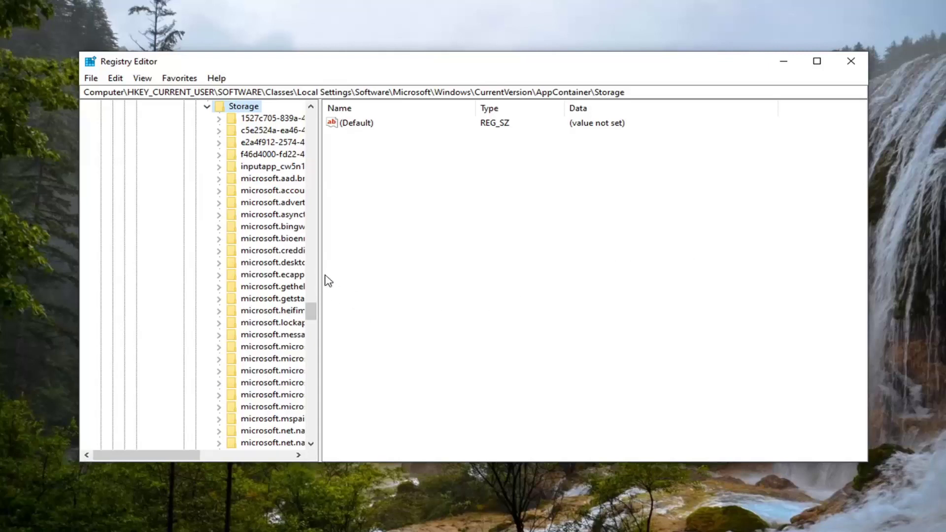
pyautogui.moveTo(321, 279); pyautogui.dragTo(454, 278)
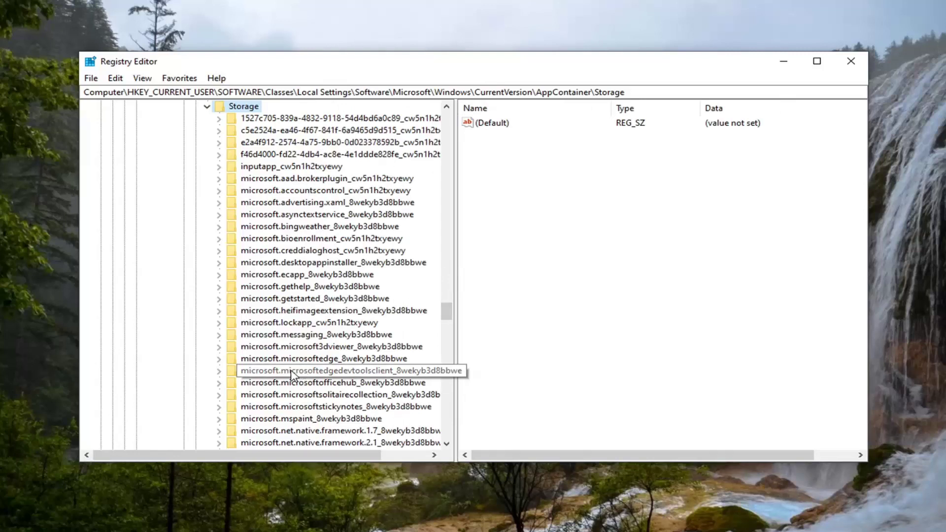
pyautogui.click(270, 360)
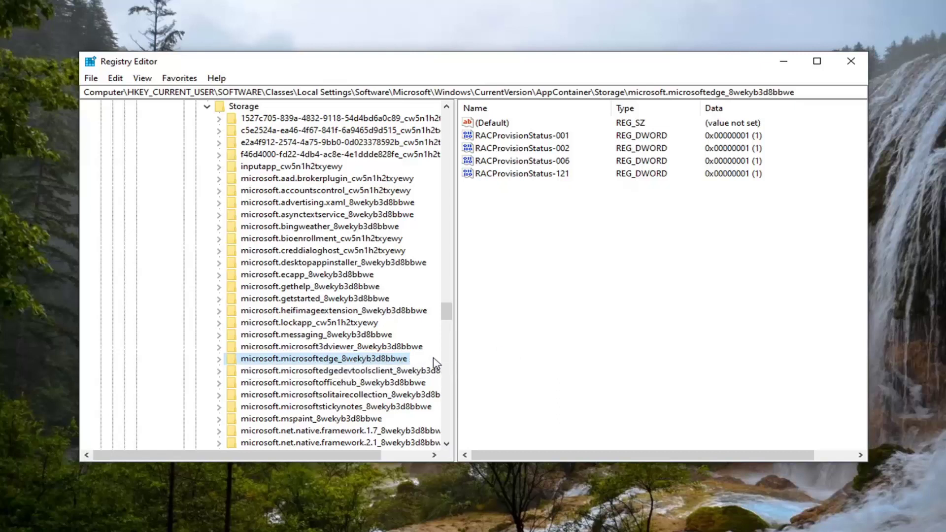
# Step: Expand the Edge key and MicrosoftEdge, then select the TabProcConfig key
pyautogui.doubleClick(273, 361)
pyautogui.scroll(-2, 374, 358)
pyautogui.scroll(1, 323, 272)
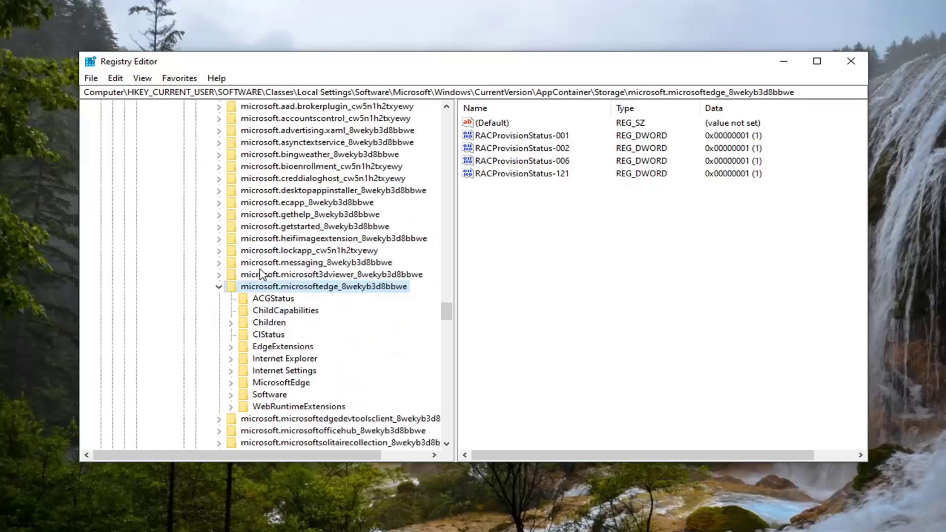
pyautogui.scroll(-1, 266, 282)
pyautogui.click(303, 349)
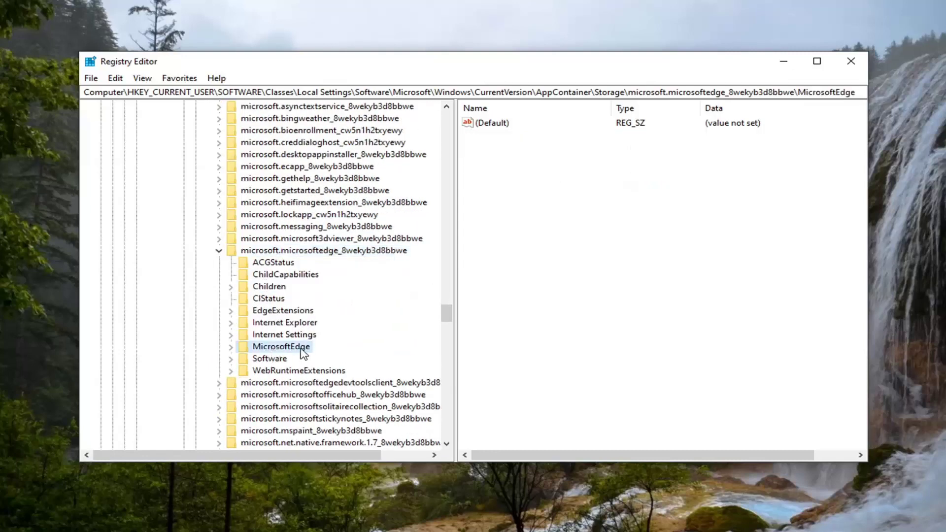
pyautogui.doubleClick(304, 349)
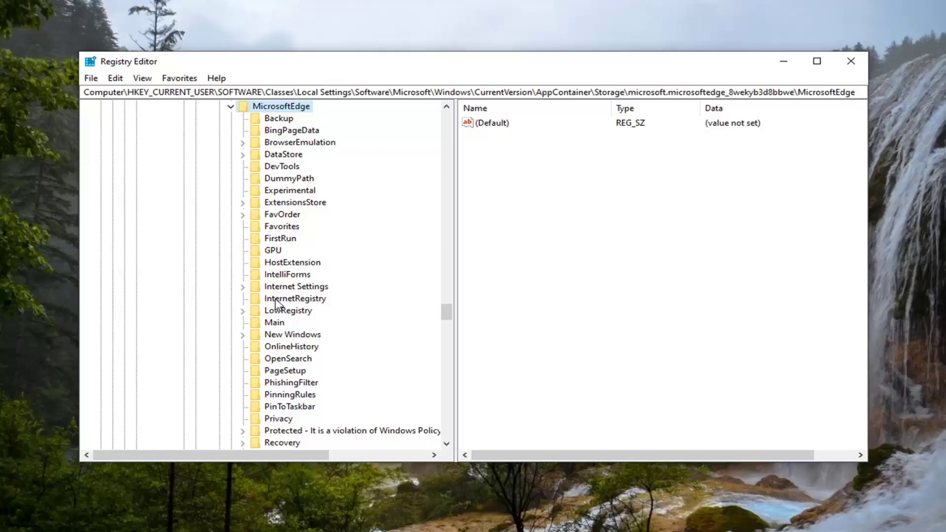
pyautogui.scroll(-8, 285, 299)
pyautogui.scroll(4, 296, 355)
pyautogui.click(302, 407)
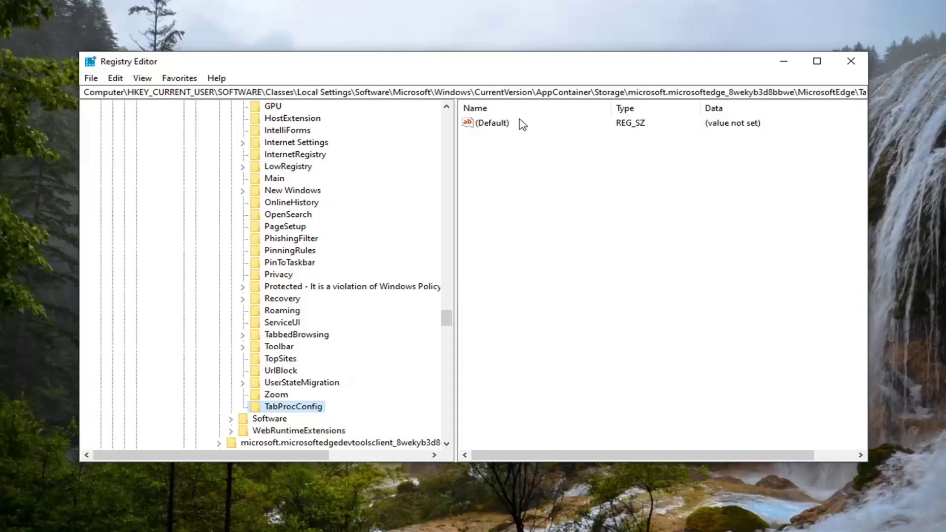
# Step: Try deleting TabProcConfig's (Default) value and dismiss the resulting error
pyautogui.rightClick(497, 122)
pyautogui.click(533, 164)
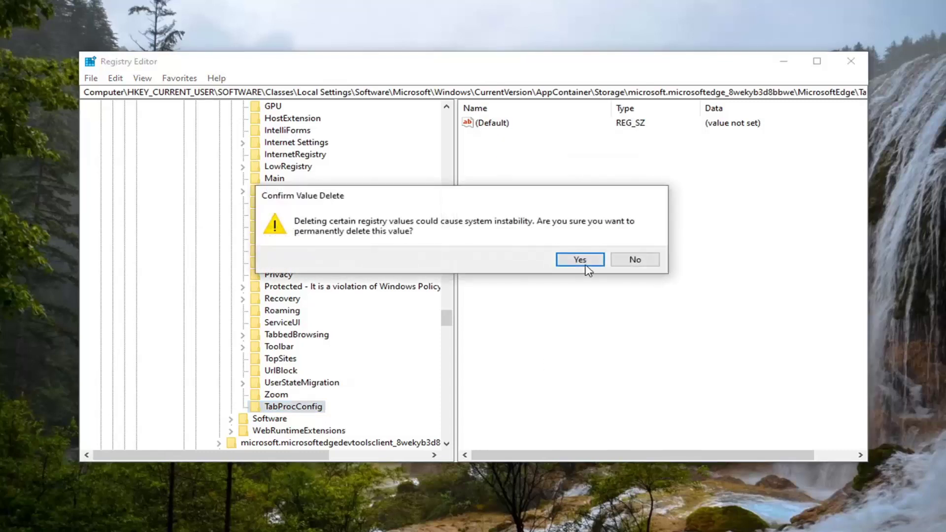
pyautogui.click(586, 260)
pyautogui.click(556, 255)
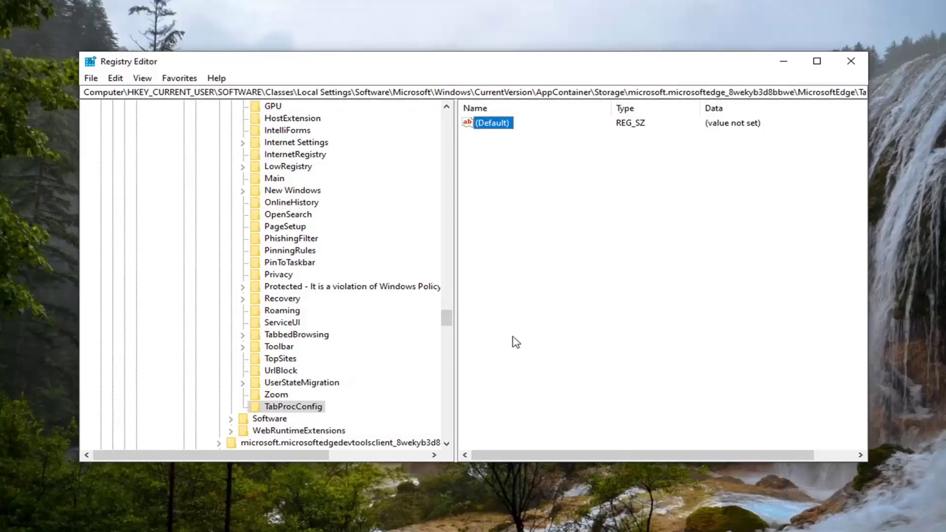
# Step: Collapse the tree from Storage up through Local Settings
pyautogui.moveTo(447, 318); pyautogui.dragTo(447, 285)
pyautogui.click(207, 418)
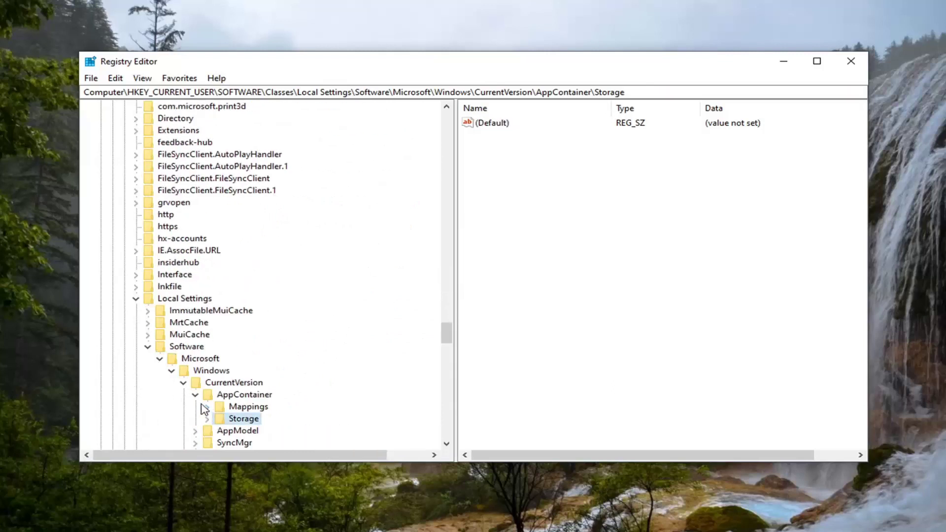
pyautogui.click(195, 395)
pyautogui.click(183, 383)
pyautogui.click(171, 371)
pyautogui.click(160, 358)
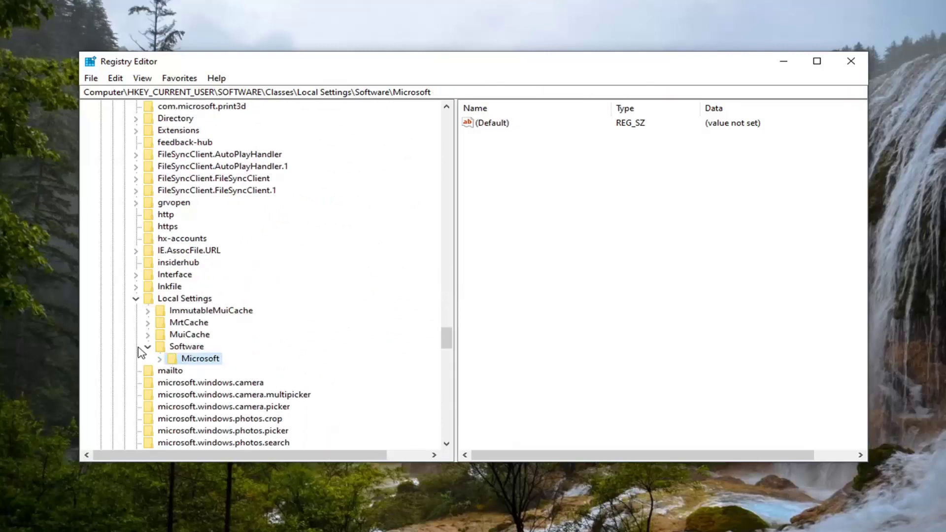
pyautogui.click(147, 347)
pyautogui.click(136, 298)
# Step: Collapse Classes, SOFTWARE and HKEY_CURRENT_USER, then narrow the key tree pane
pyautogui.moveTo(444, 343); pyautogui.dragTo(447, 114)
pyautogui.click(124, 287)
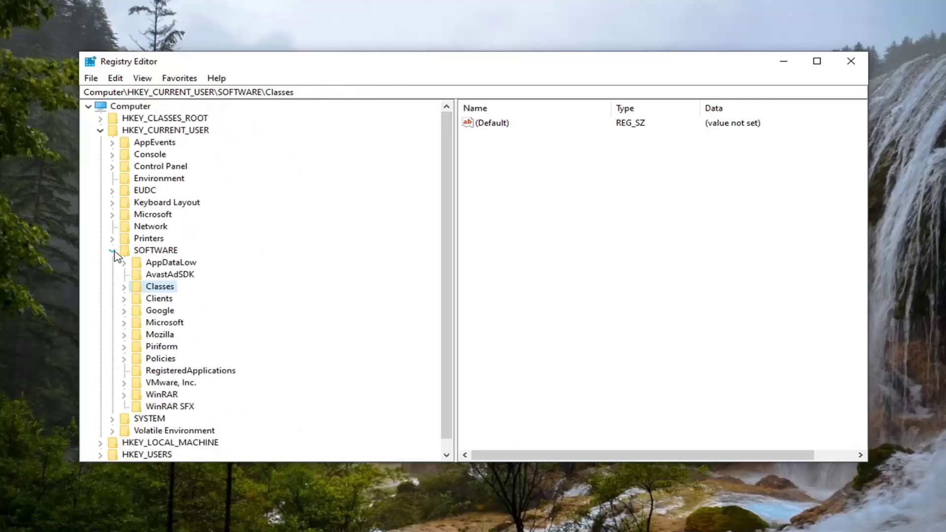
pyautogui.click(112, 251)
pyautogui.click(100, 131)
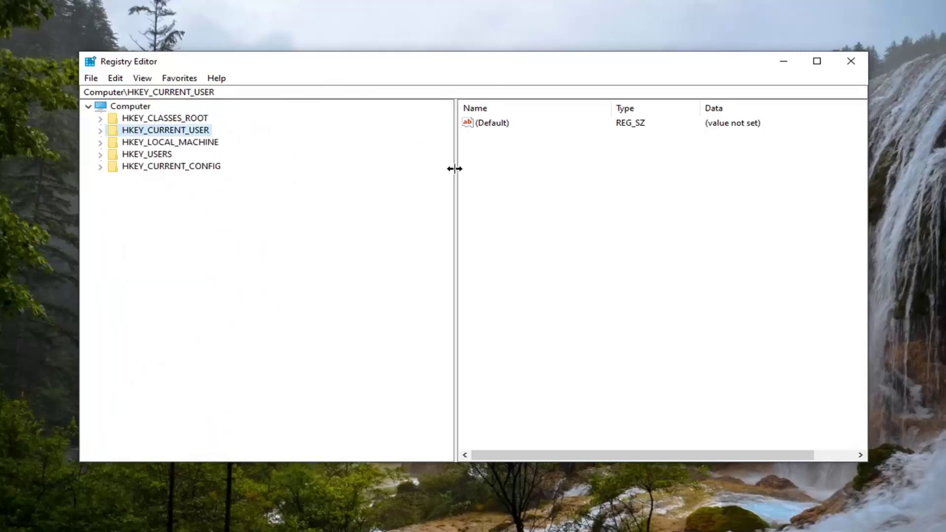
pyautogui.moveTo(454, 169); pyautogui.dragTo(280, 175)
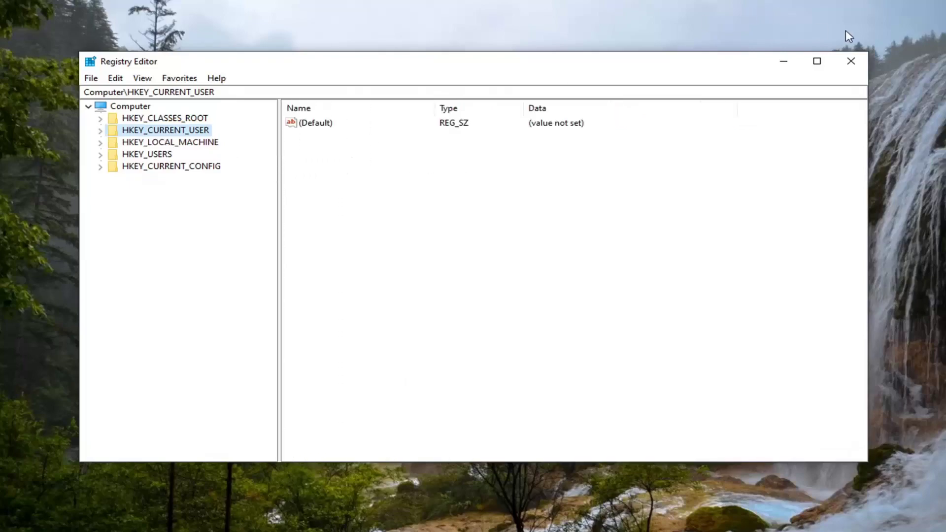